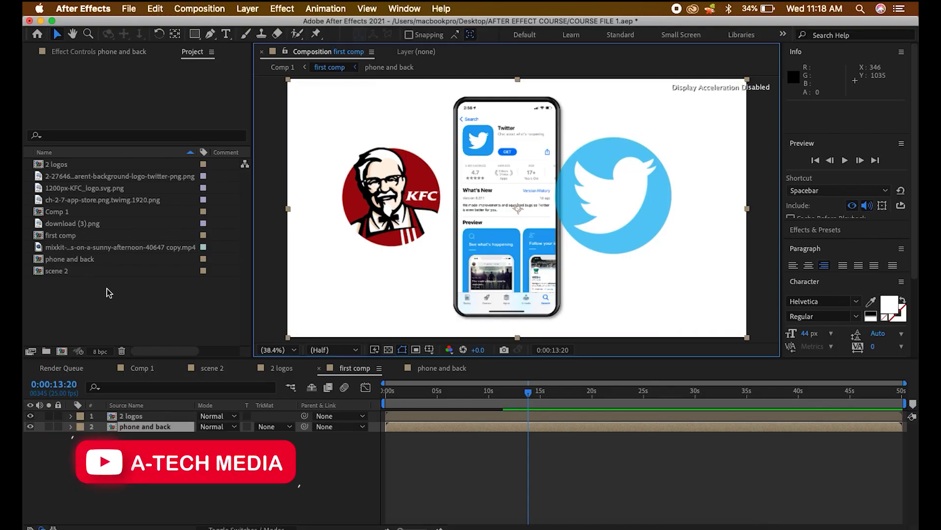
Reset the Effects workspace to its saved layout after briefly viewing phone and back's effect controls.
drag(120, 322, 78, 167)
click(138, 302)
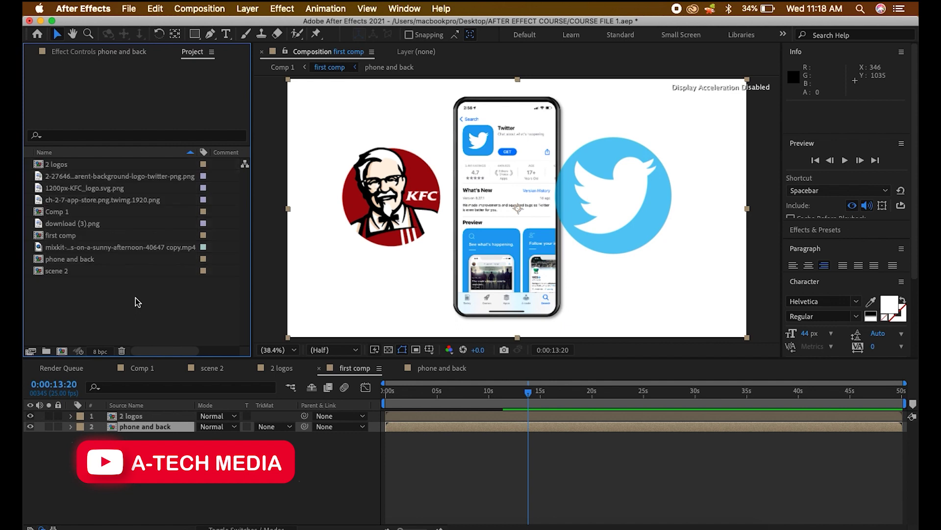
click(129, 53)
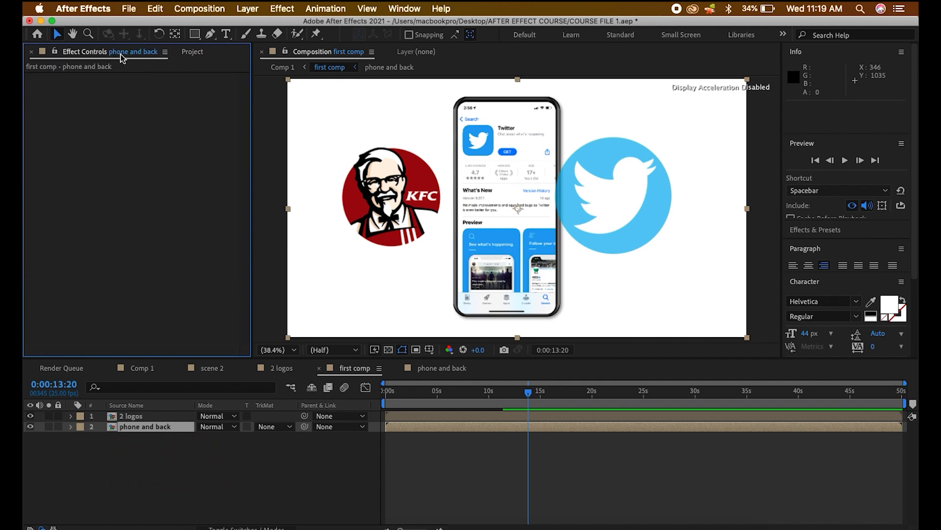
click(192, 53)
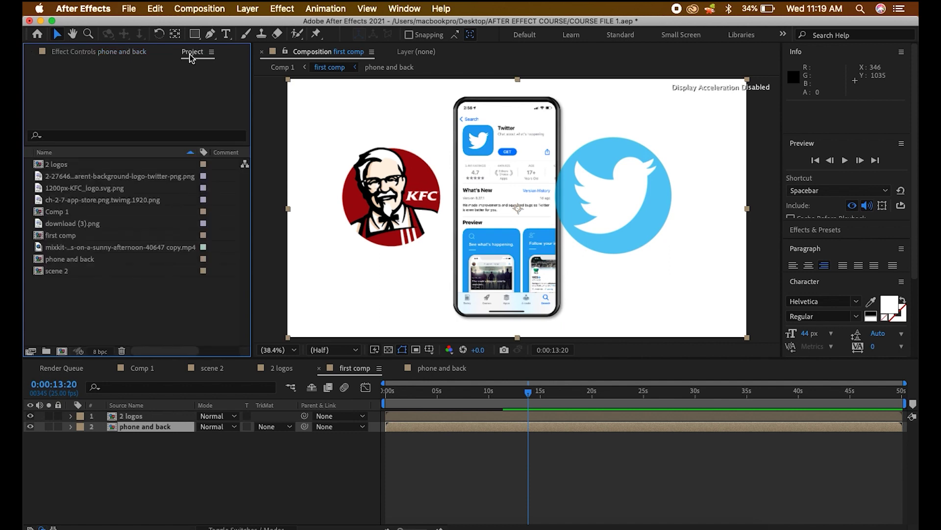
click(403, 8)
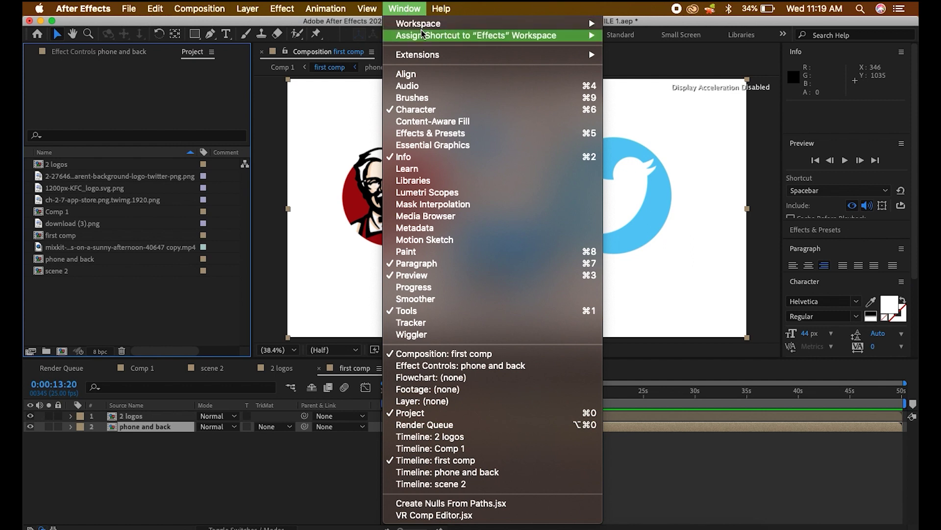
mouse_move(539, 23)
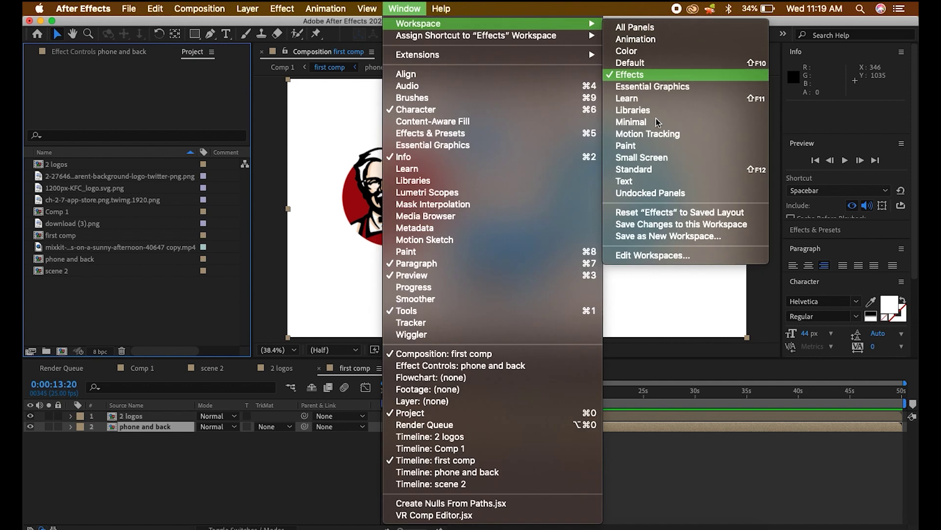
click(650, 213)
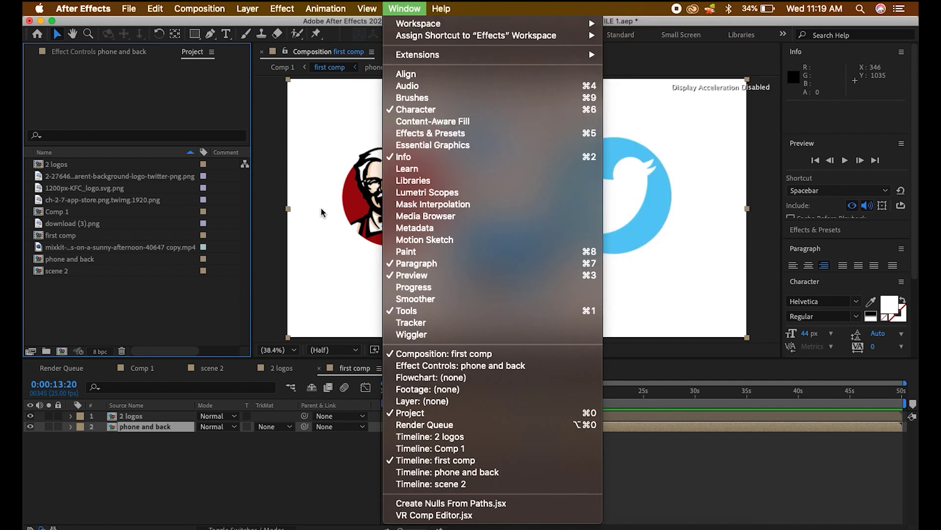
click(150, 319)
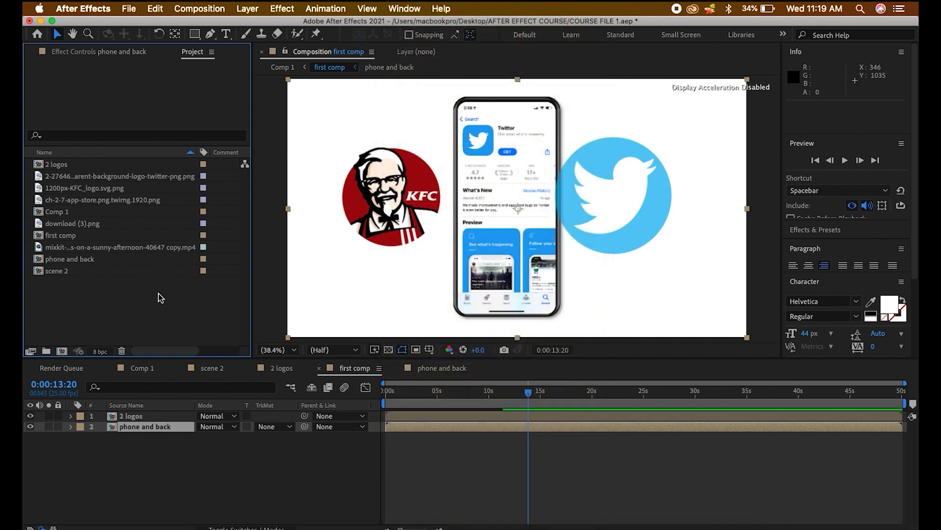
Create a new Project folder named 'images'.
drag(158, 293, 71, 172)
click(142, 313)
drag(160, 321, 87, 339)
click(47, 352)
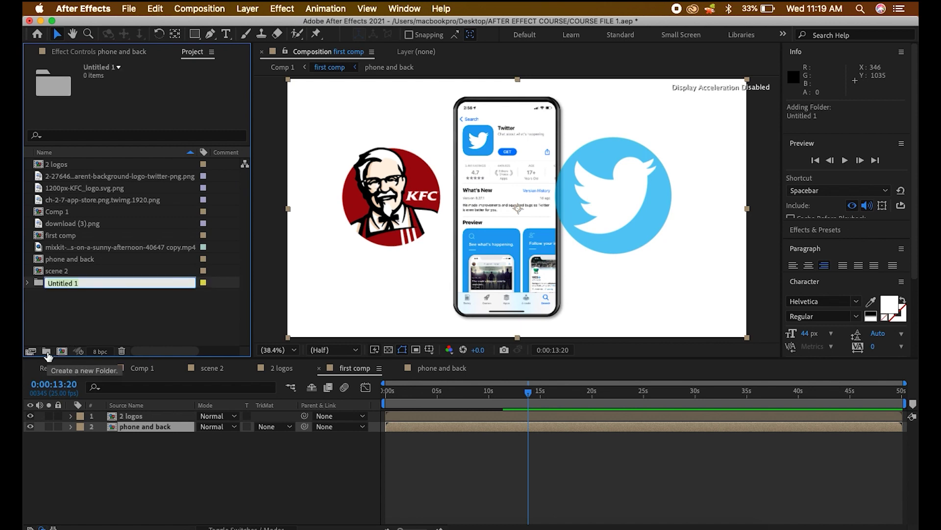
text(images)
click(71, 308)
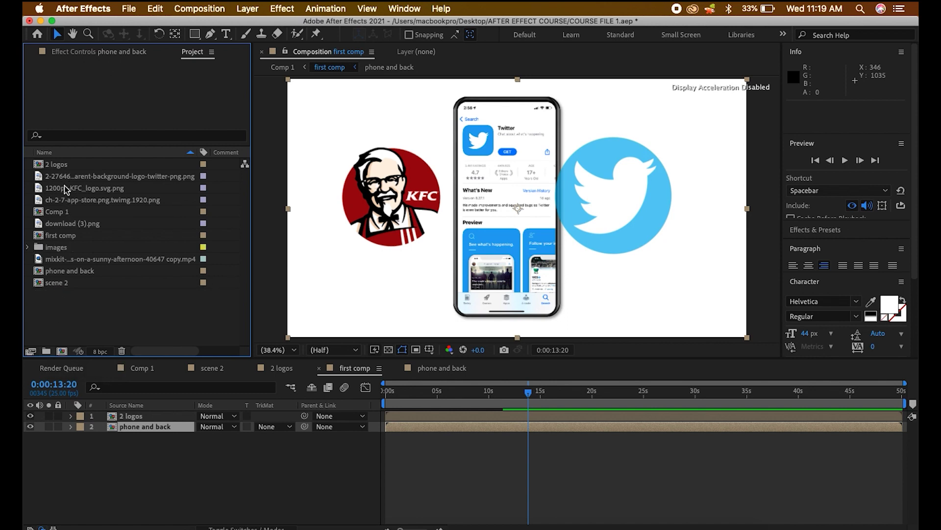
Move the app store image, download (3).png, 1200px-KFC_logo.svg.png and twitter logo into images, then collapse it.
click(53, 248)
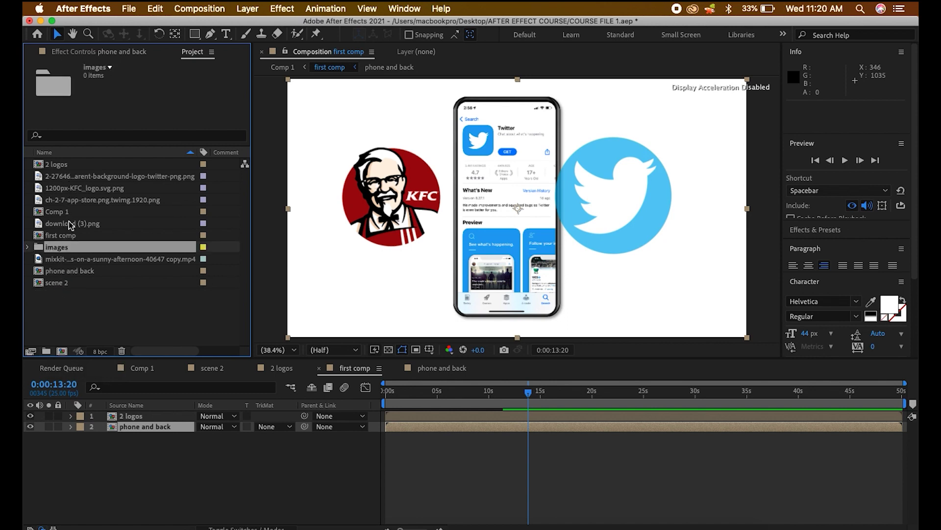
drag(88, 202, 84, 248)
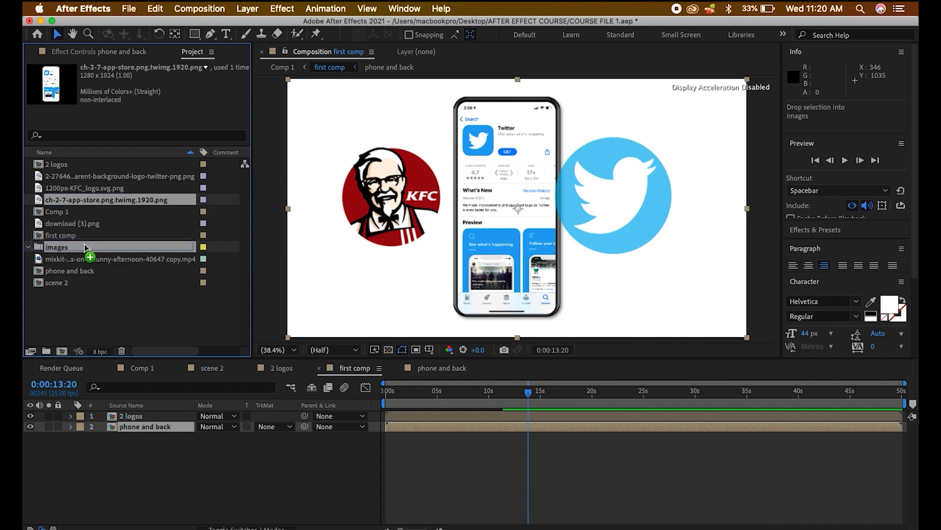
drag(84, 246, 86, 249)
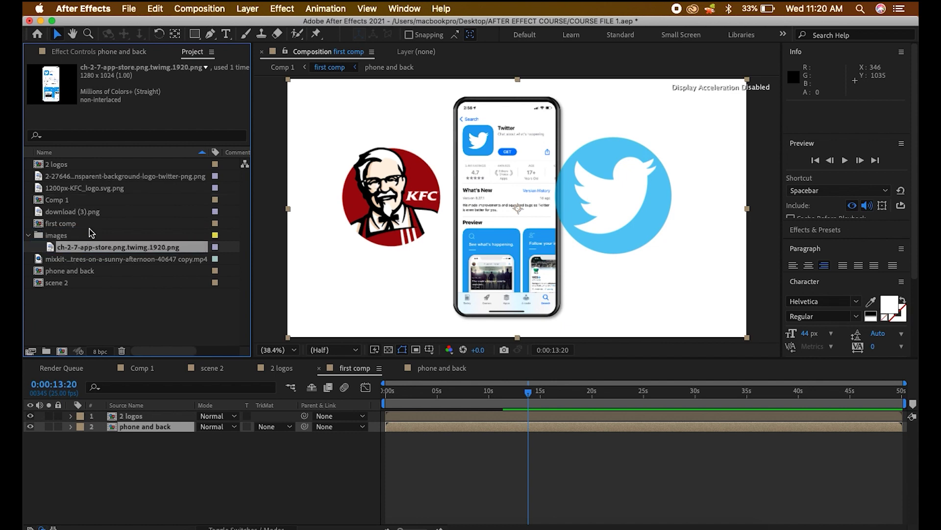
drag(68, 215, 82, 239)
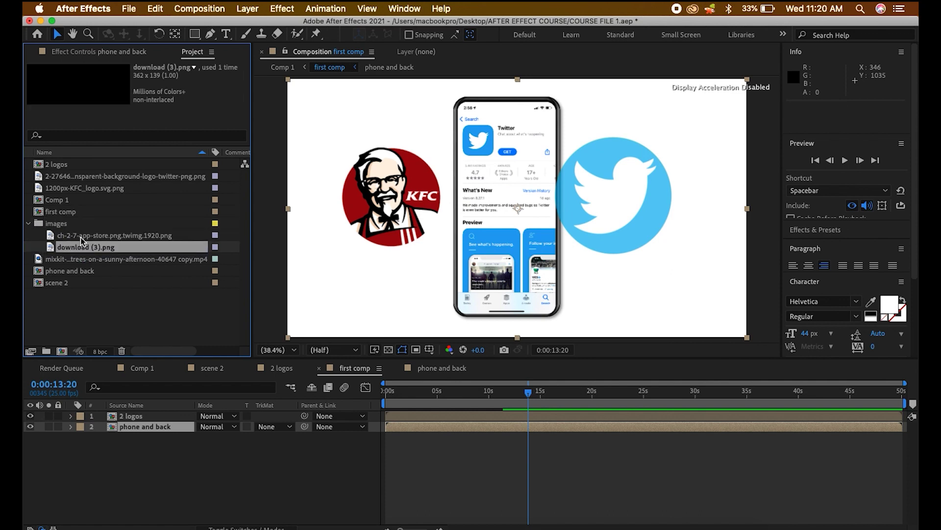
drag(72, 189, 82, 228)
click(76, 188)
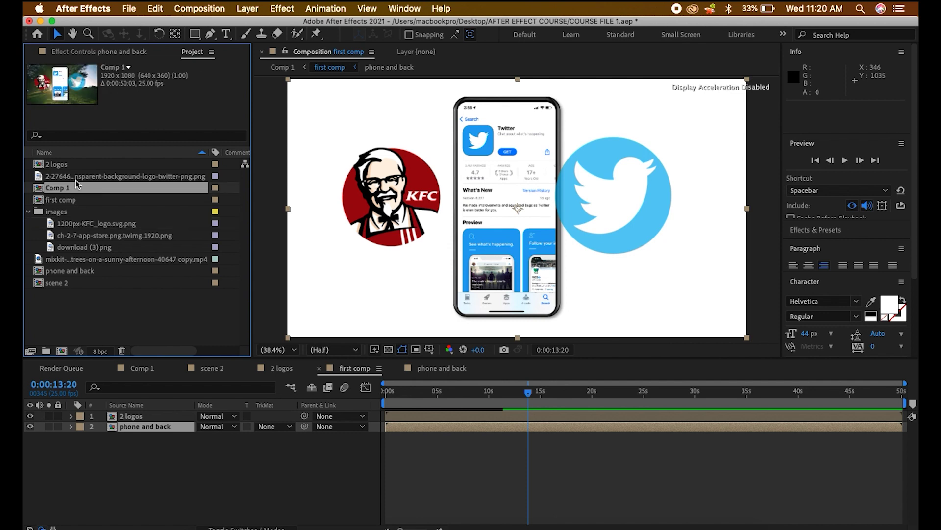
super+click(83, 176)
drag(83, 177, 99, 225)
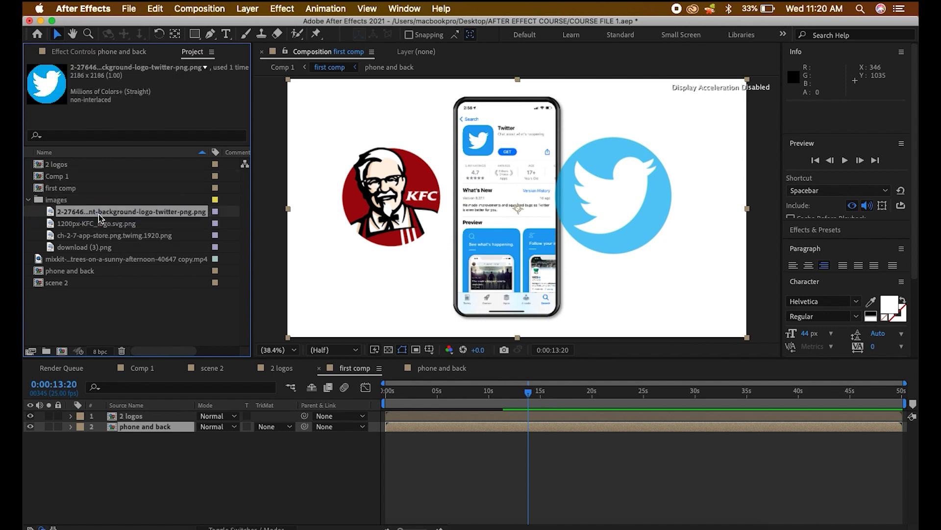
click(28, 200)
click(73, 201)
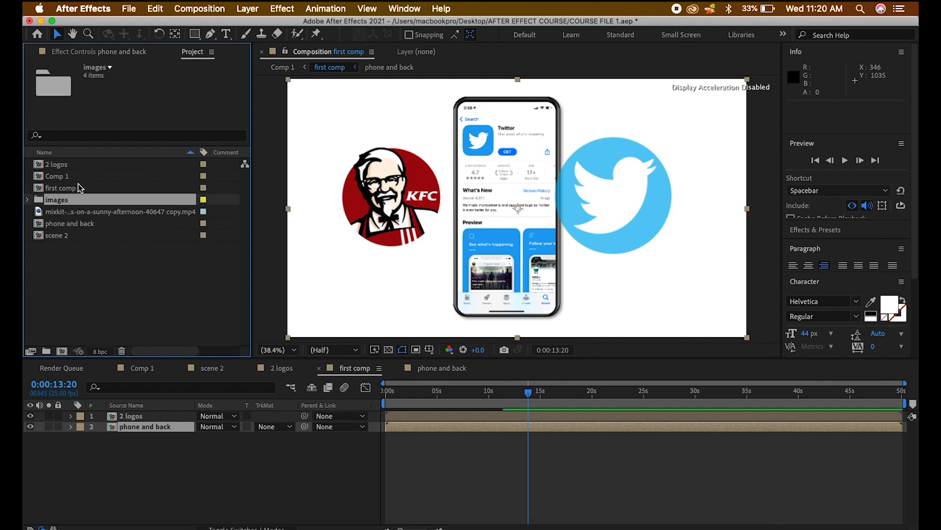
click(78, 189)
click(72, 177)
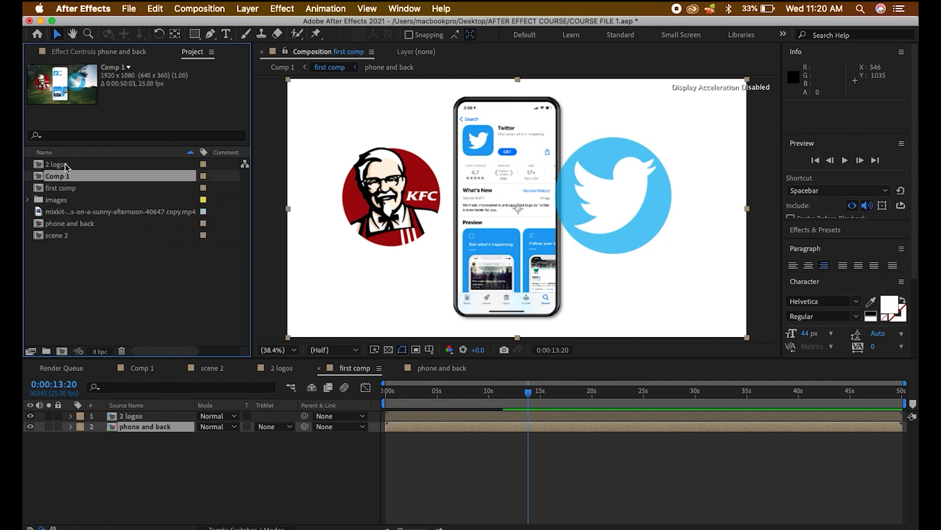
click(68, 165)
click(67, 177)
click(68, 188)
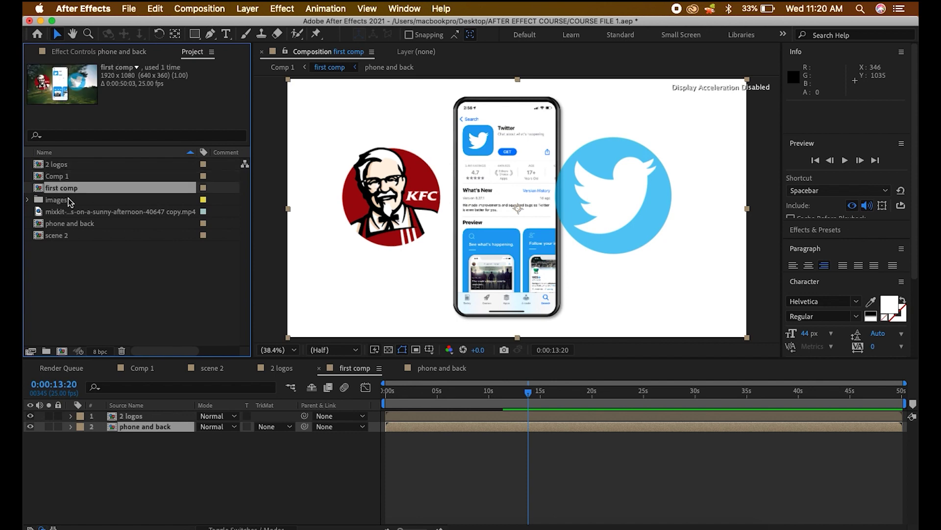
click(69, 200)
click(58, 188)
click(54, 177)
click(53, 201)
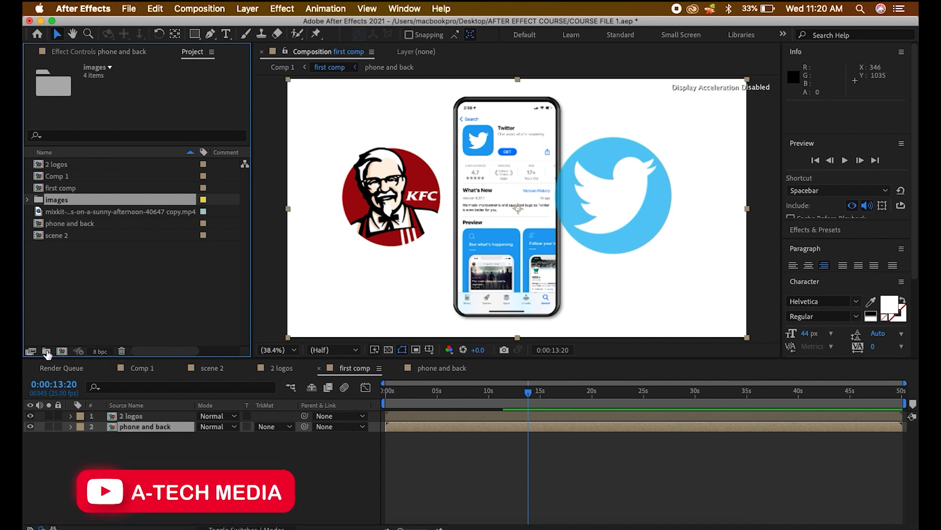
Delete an accidentally created default-named folder and collapse the images folder.
click(47, 351)
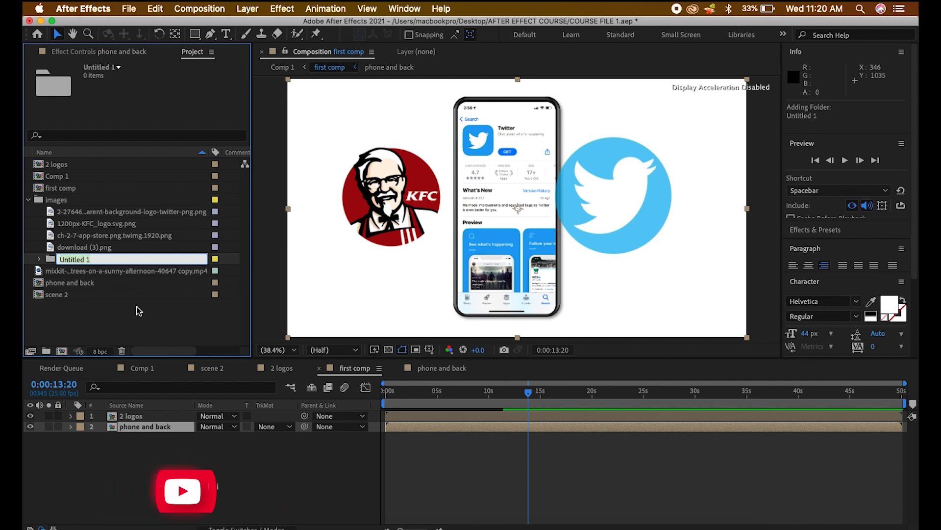
click(117, 315)
drag(79, 260, 69, 322)
key(Delete)
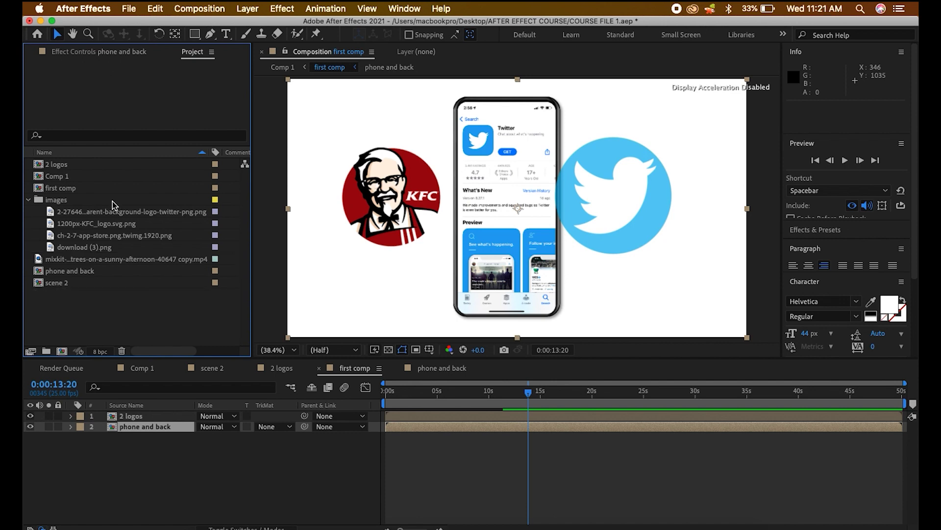
click(29, 199)
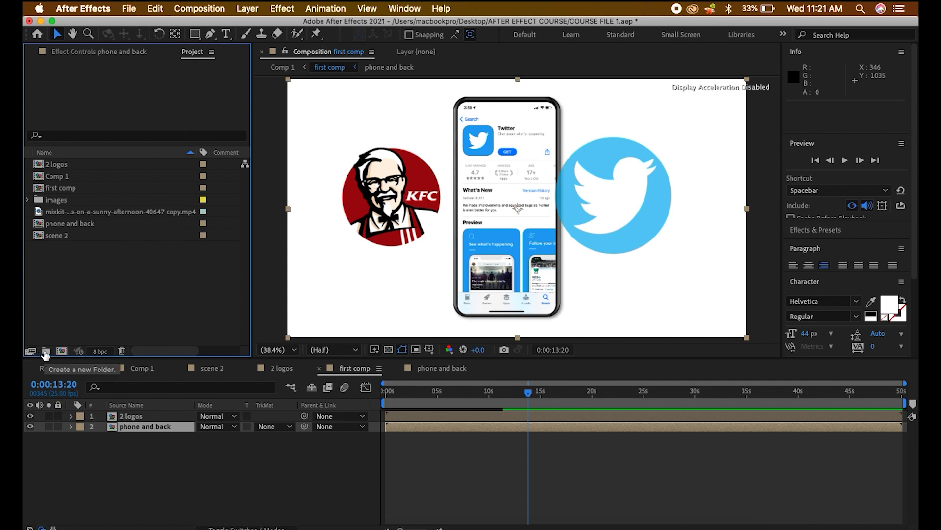
Create a folder named 'vidoes' and move the mixkit video clip into it.
click(45, 351)
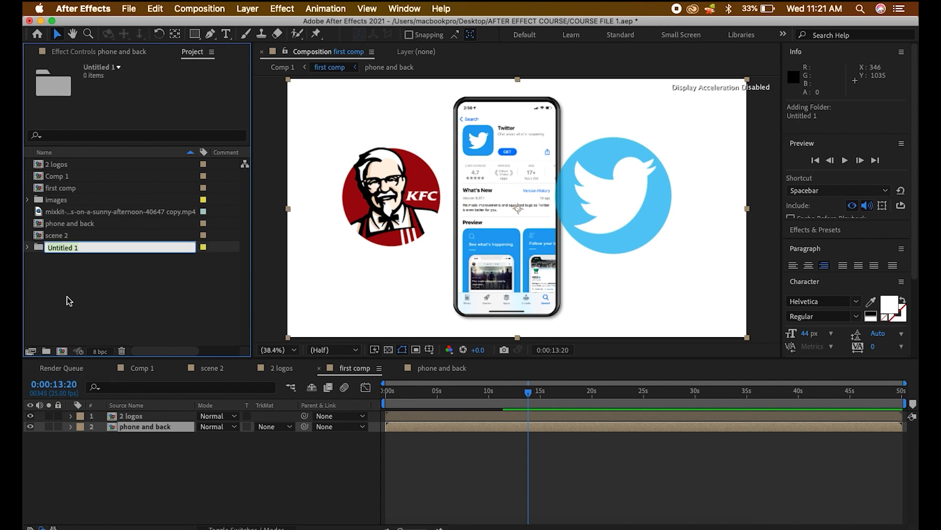
text(vidoes)
key(Return)
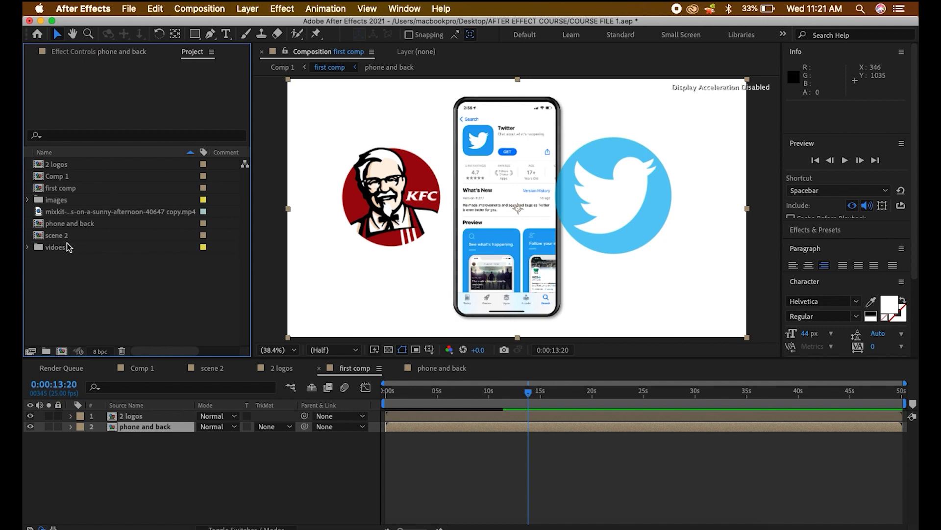
click(69, 247)
drag(81, 217, 91, 246)
right_click(104, 277)
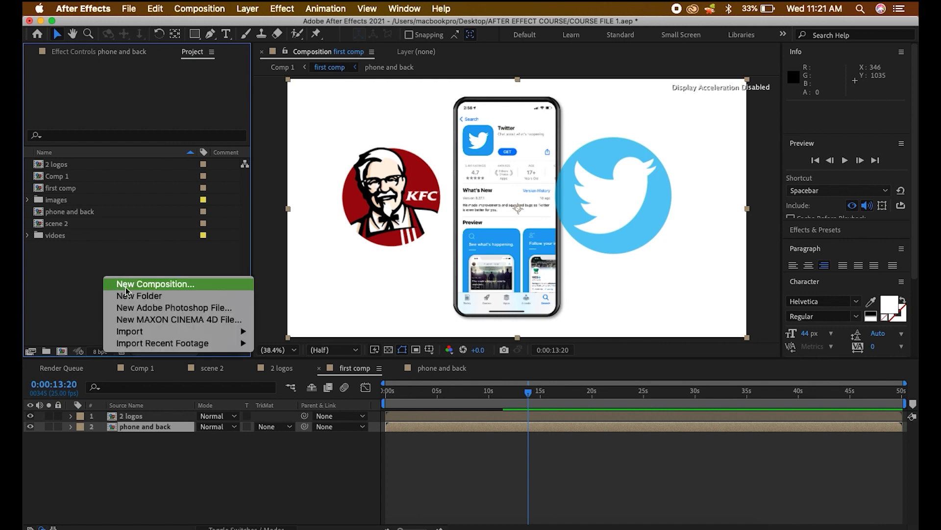
Create a new Project folder named 'compositions logos'.
click(49, 339)
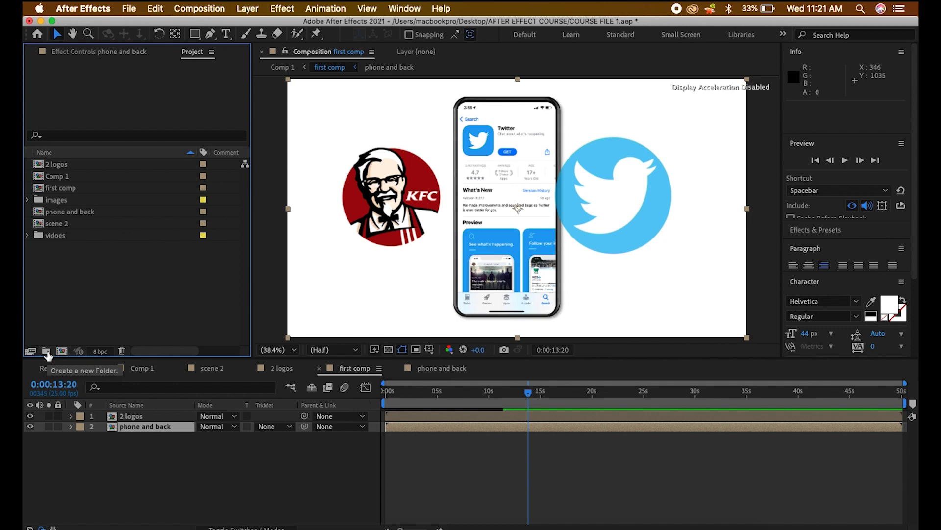
click(47, 352)
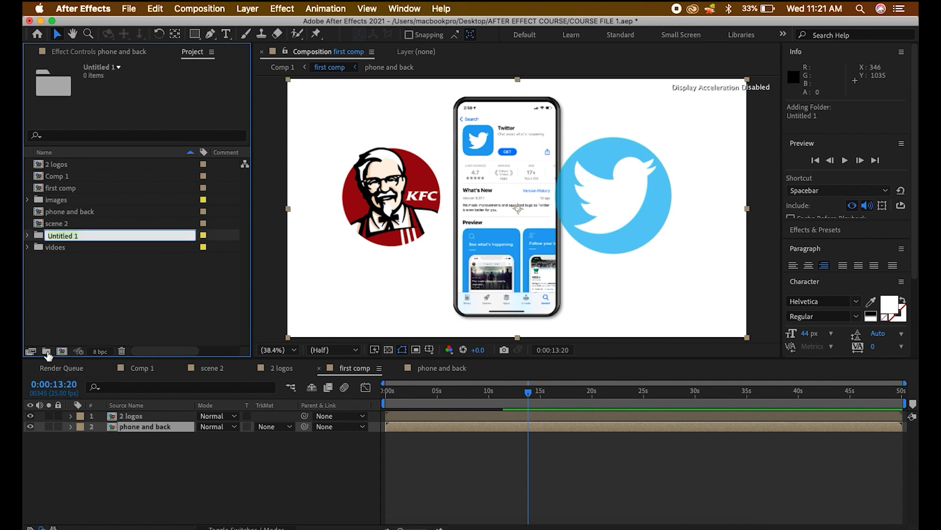
text(compositio)
text(ns logod)
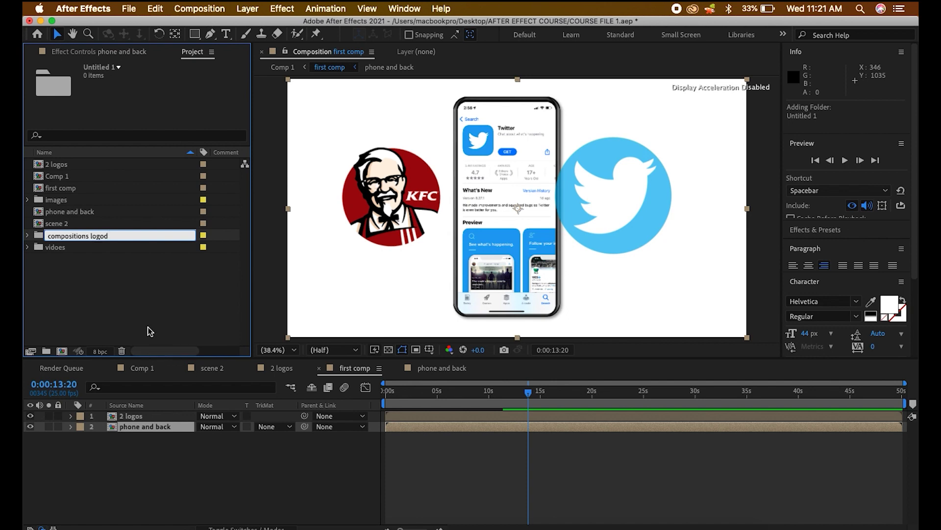
key(BackSpace)
text(s)
key(Return)
Move Comp 1 and 2 logos into the compositions logos folder.
click(68, 189)
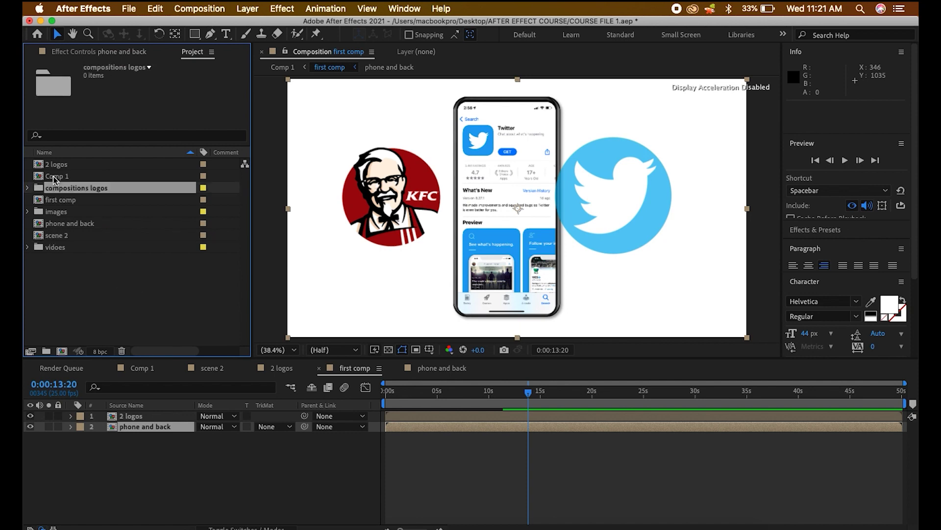
mouse_move(54, 177)
mouse_down()
mouse_move(69, 191)
mouse_move(69, 168)
mouse_move(73, 178)
mouse_up()
drag(73, 177, 78, 163)
Put first comp into compositions logos and rename that folder to 'scenes'.
click(64, 191)
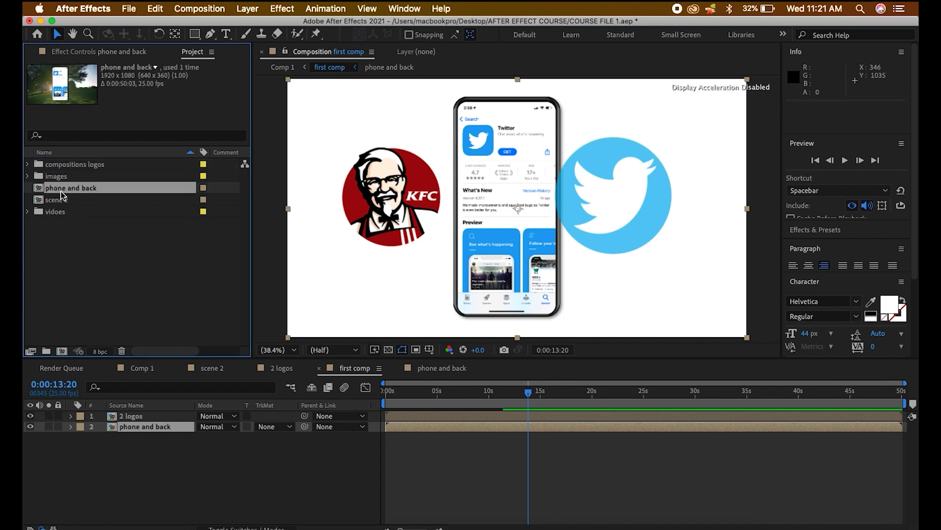
click(69, 200)
click(68, 189)
click(67, 210)
click(63, 200)
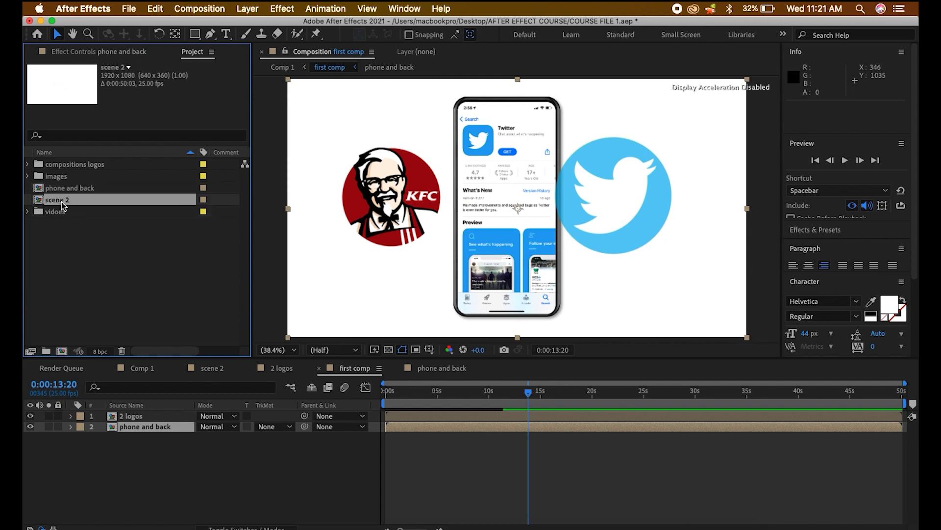
click(61, 166)
right_click(60, 165)
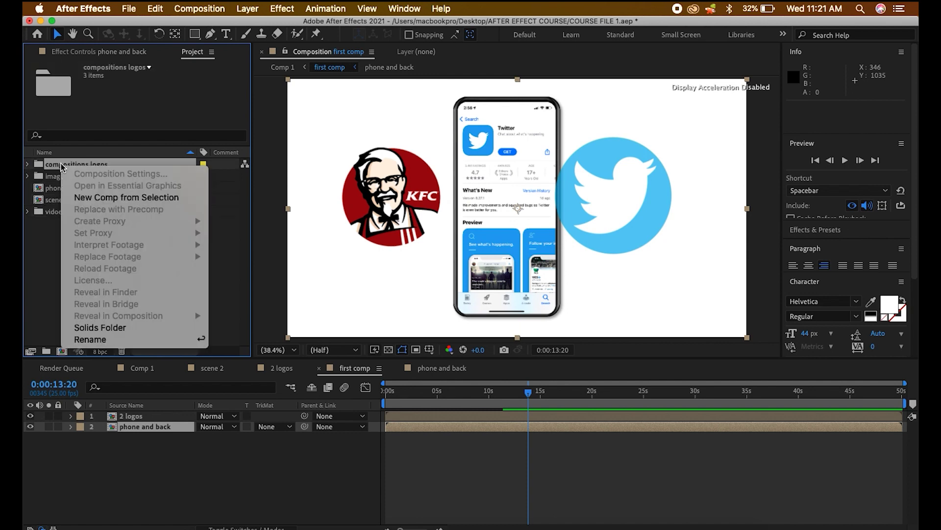
click(98, 339)
text(scene)
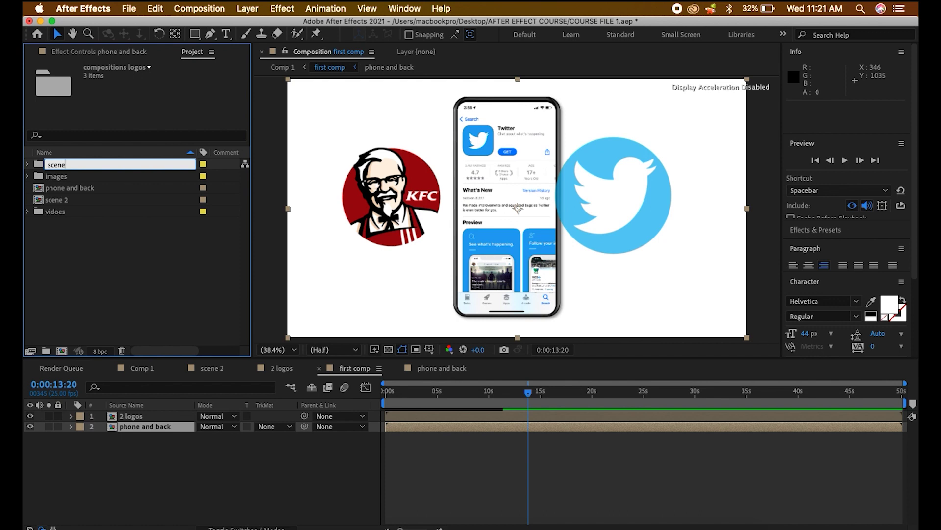
text(s)
key(Return)
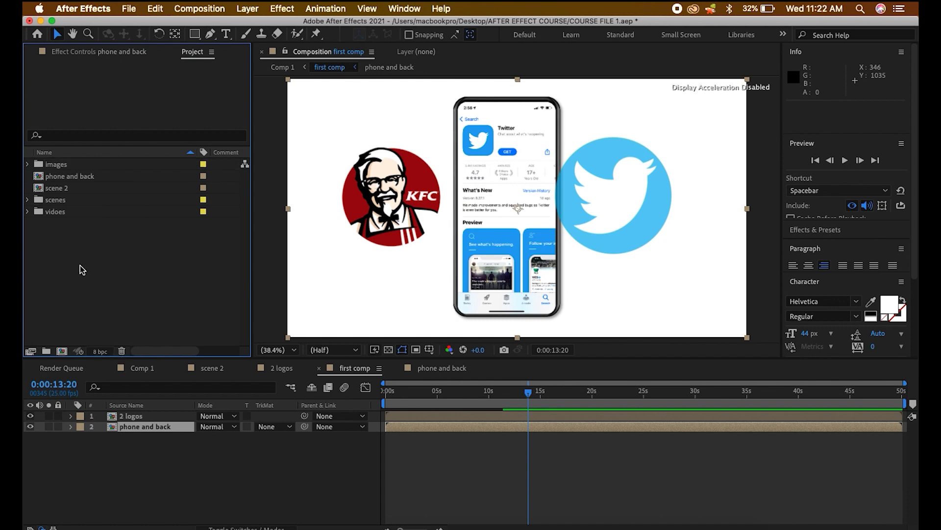
Move scene 2 and phone and back into scenes, then collapse the folder.
click(66, 200)
click(84, 190)
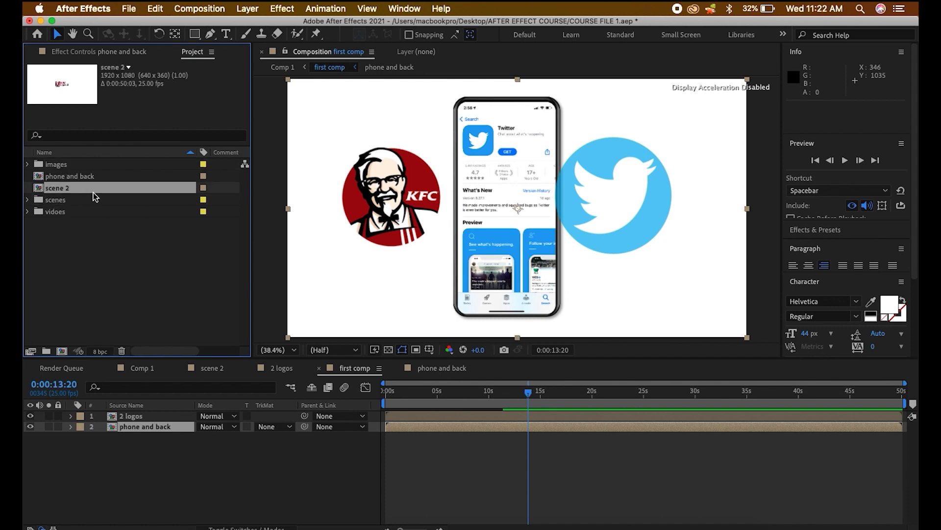
mouse_move(93, 194)
mouse_down()
mouse_move(95, 205)
mouse_move(90, 189)
mouse_up()
click(80, 177)
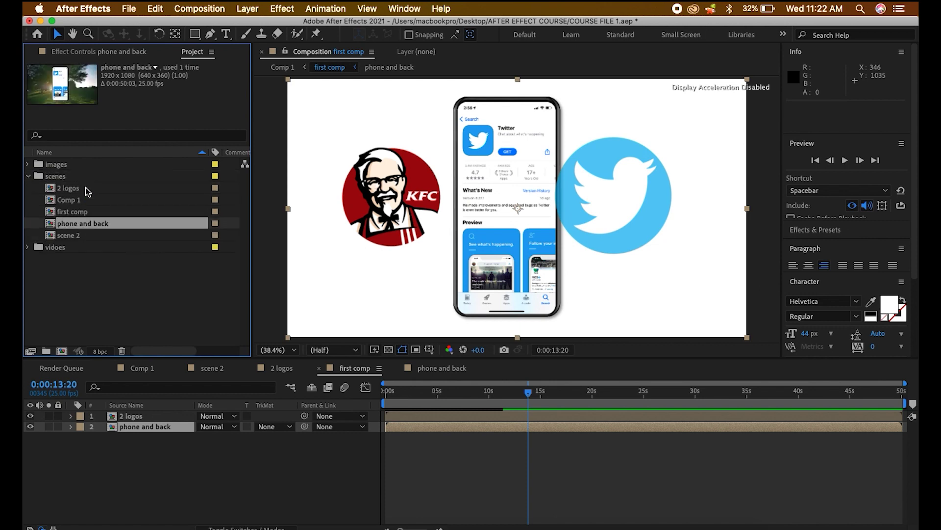
click(27, 176)
click(159, 240)
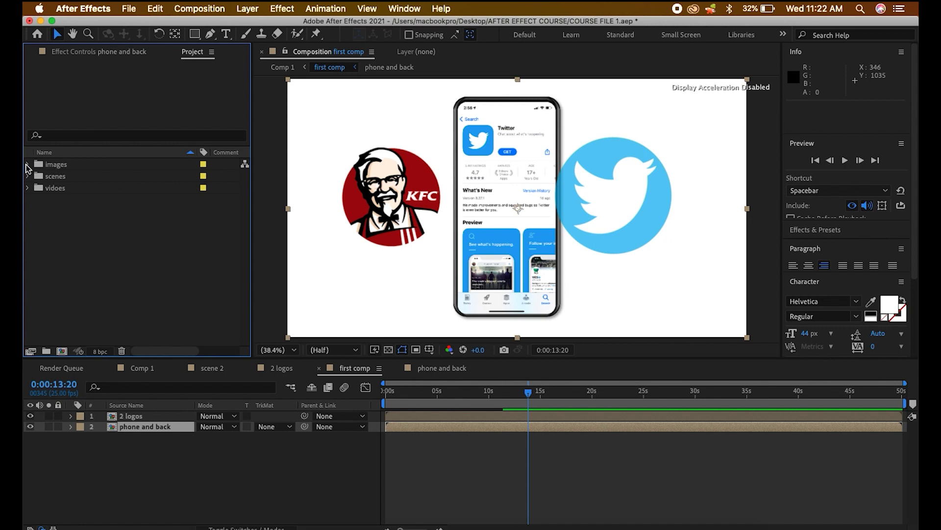
Close the scene 2, 2 logos, first comp and phone and back timelines.
click(179, 369)
click(179, 369)
click(179, 368)
click(179, 368)
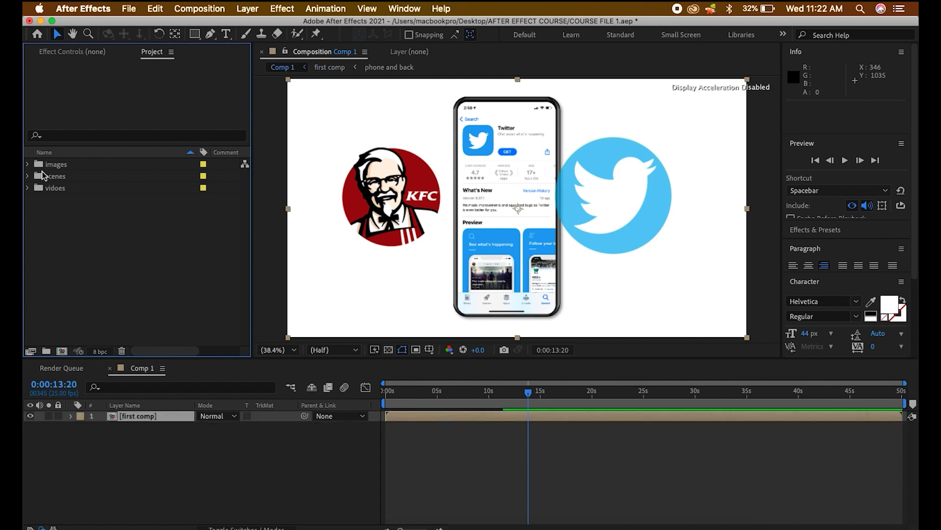
Expand the scenes folder and open the scene 2 composition.
click(28, 165)
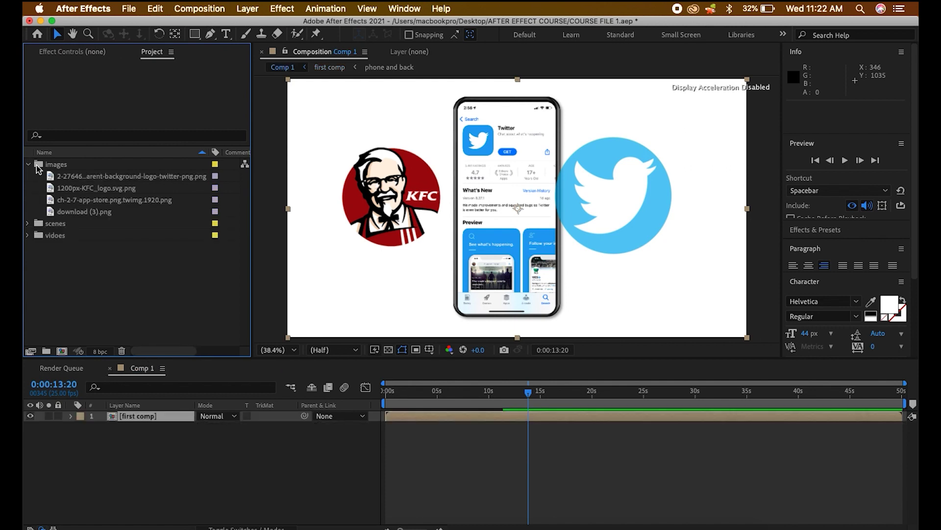
click(28, 165)
click(28, 176)
click(67, 237)
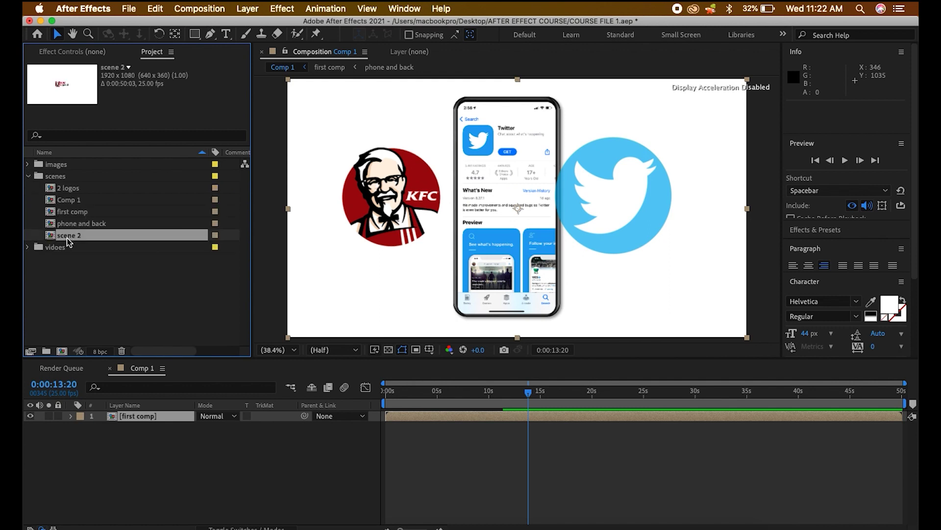
double_click(60, 238)
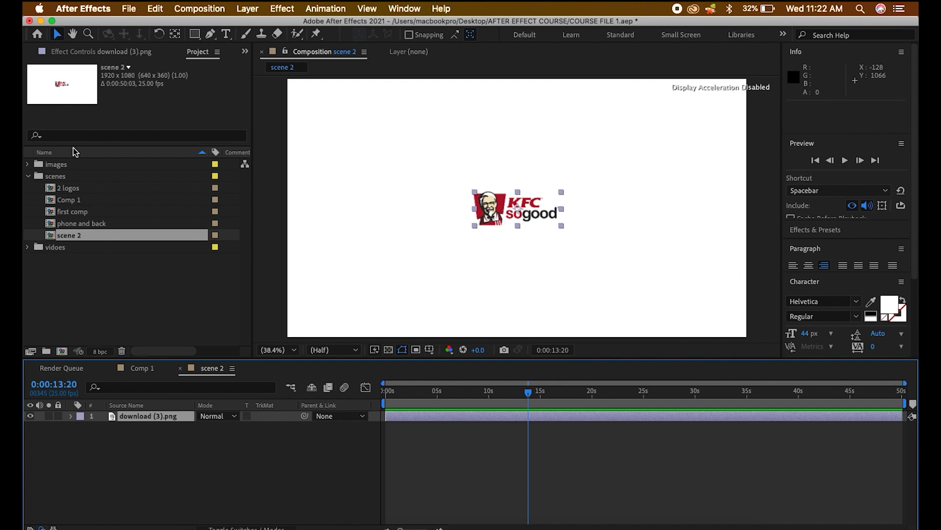
Add 1200px-KFC_logo.svg.png to scene 2 below the download (3).png layer.
click(28, 164)
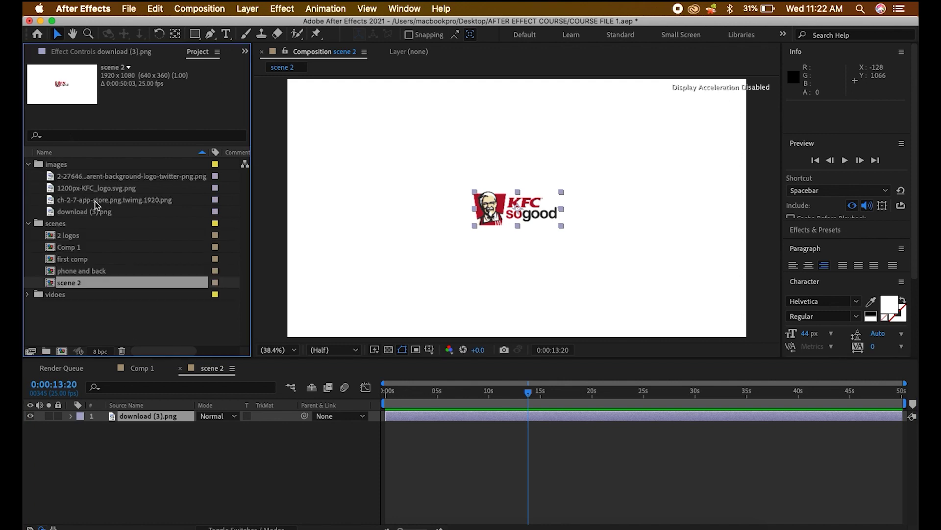
click(94, 201)
click(72, 188)
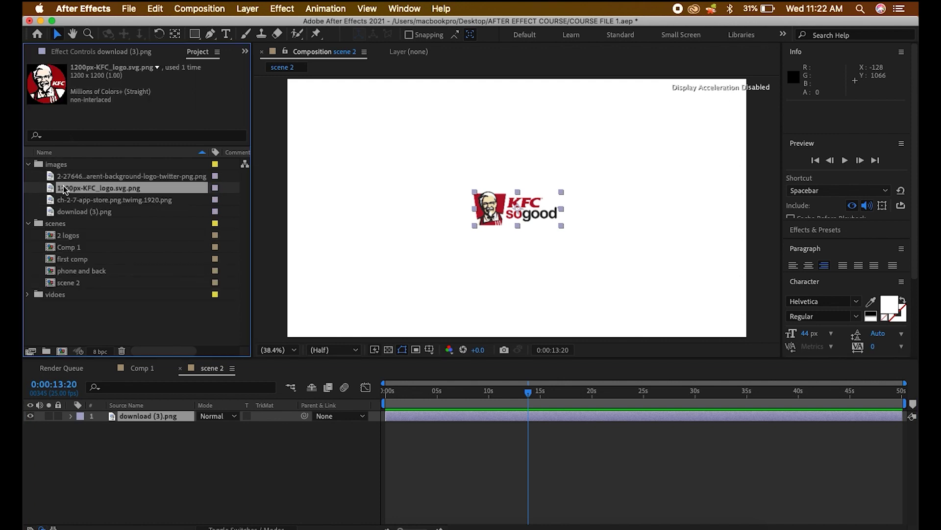
drag(72, 188, 246, 465)
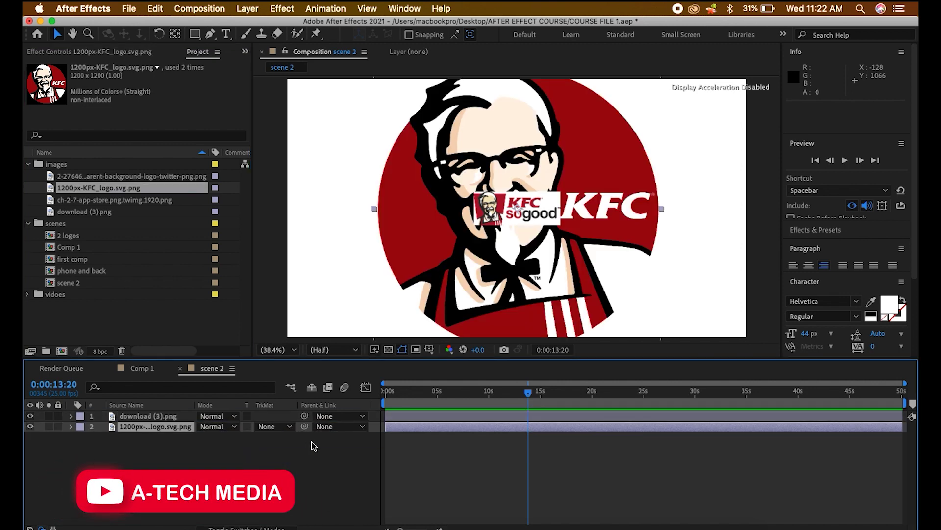
Scale the KFC logo layer to 35%, place it left of the so good logo, and preview.
click(331, 440)
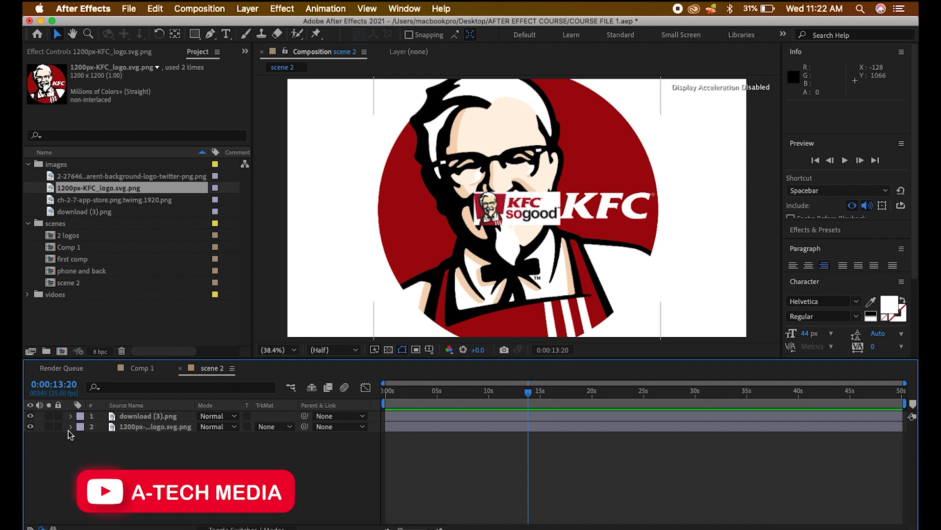
click(71, 426)
click(83, 437)
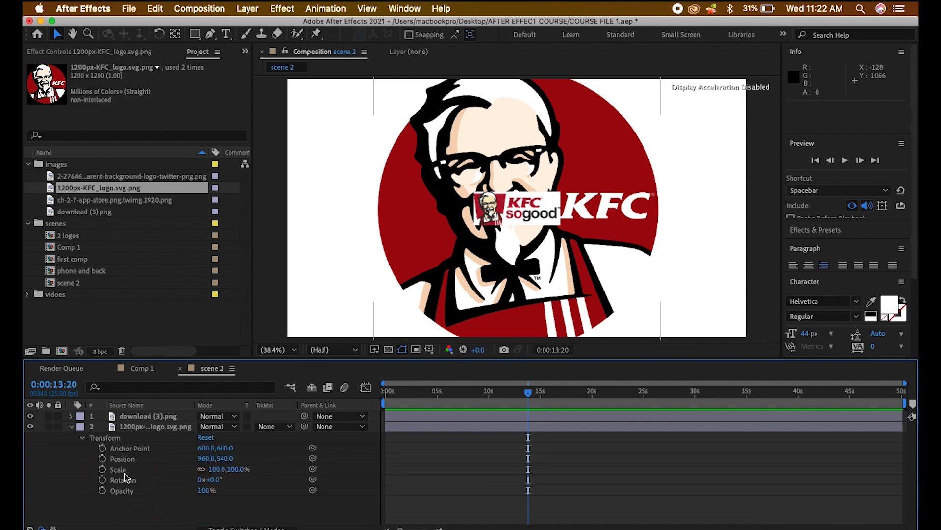
drag(245, 469, 331, 445)
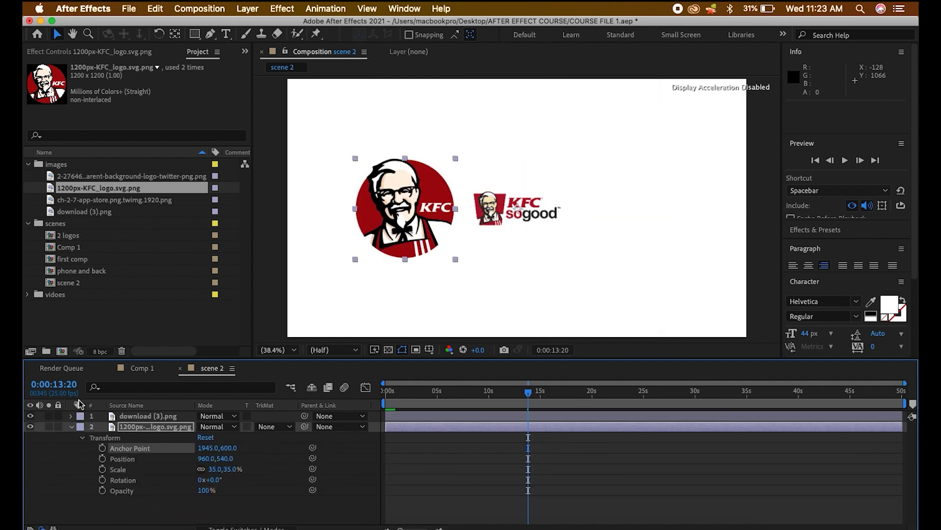
click(71, 426)
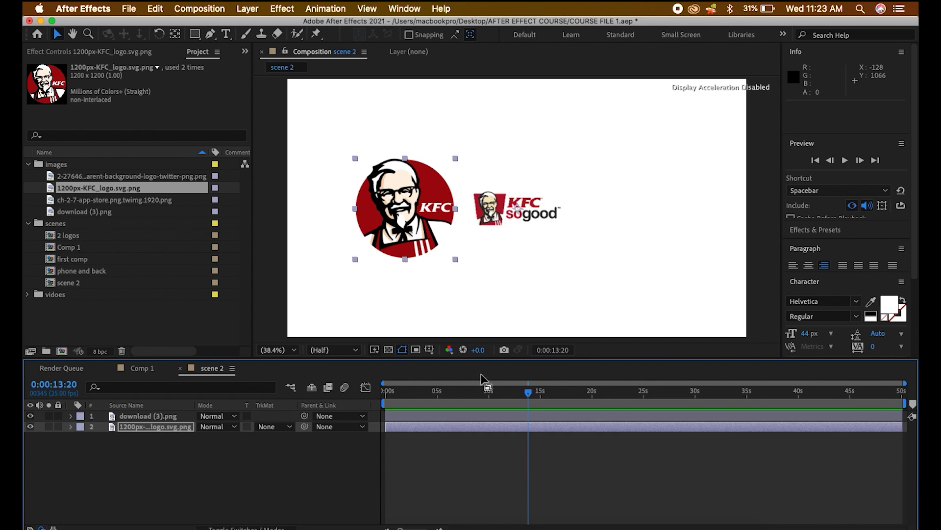
drag(472, 393, 754, 444)
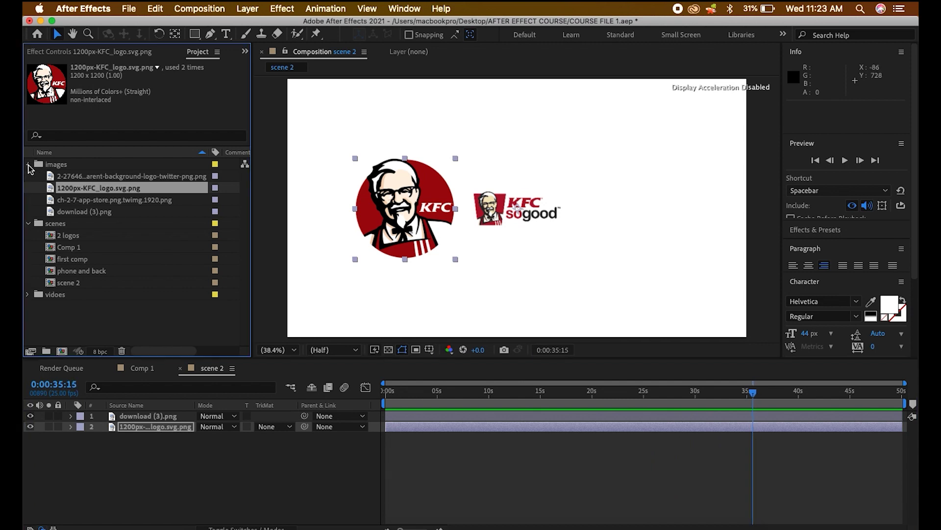
Collapse the images and scenes folders and enter the comment '32 scenes' on the scenes folder.
click(28, 165)
click(28, 176)
click(28, 164)
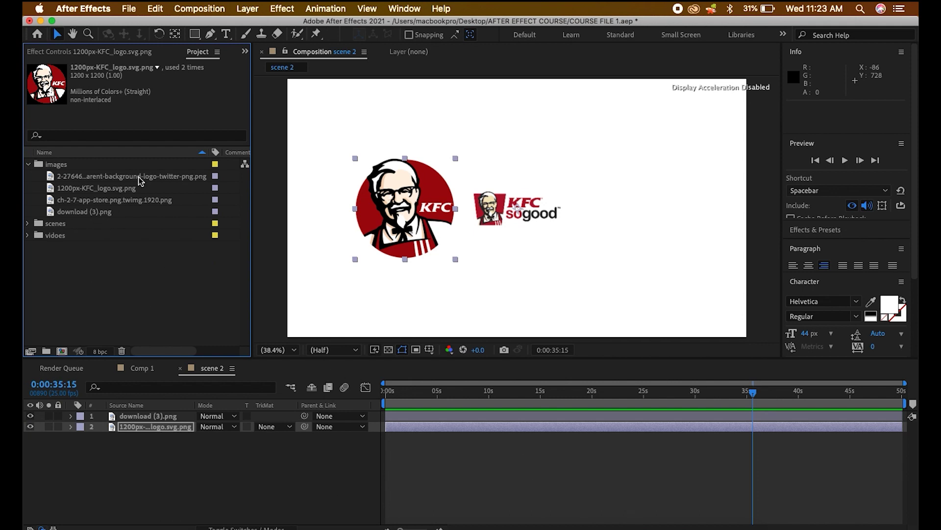
click(28, 164)
click(219, 164)
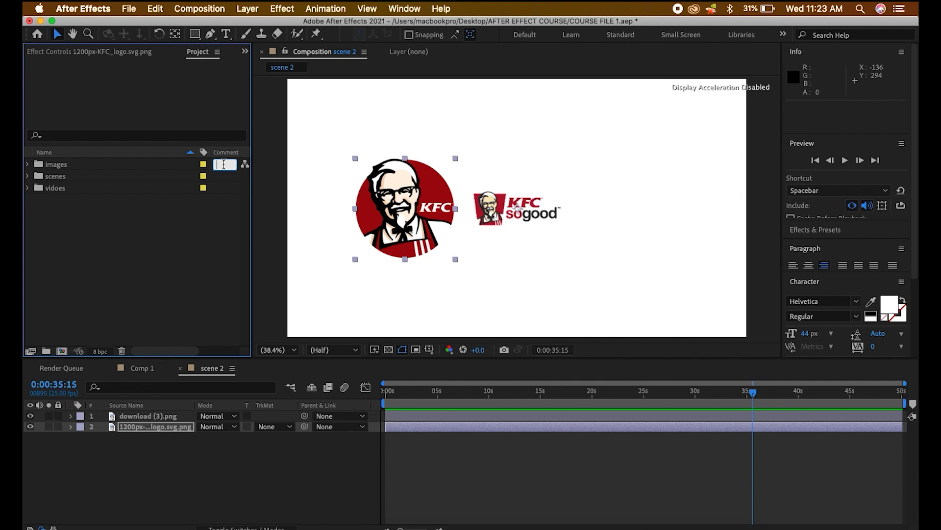
click(221, 177)
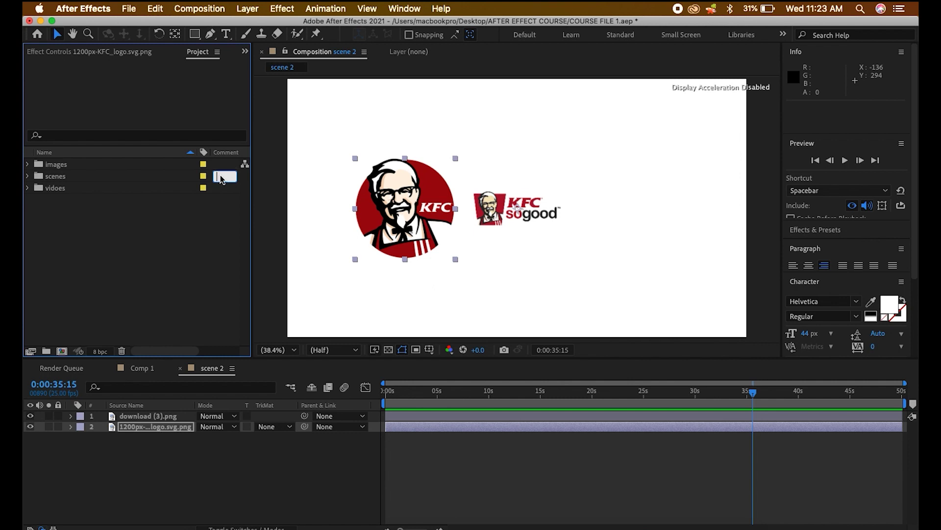
text(32 scenes)
key(Return)
Expand scenes and vidoes, select the mixkit clip, and cancel out of Interpret Footage.
click(27, 176)
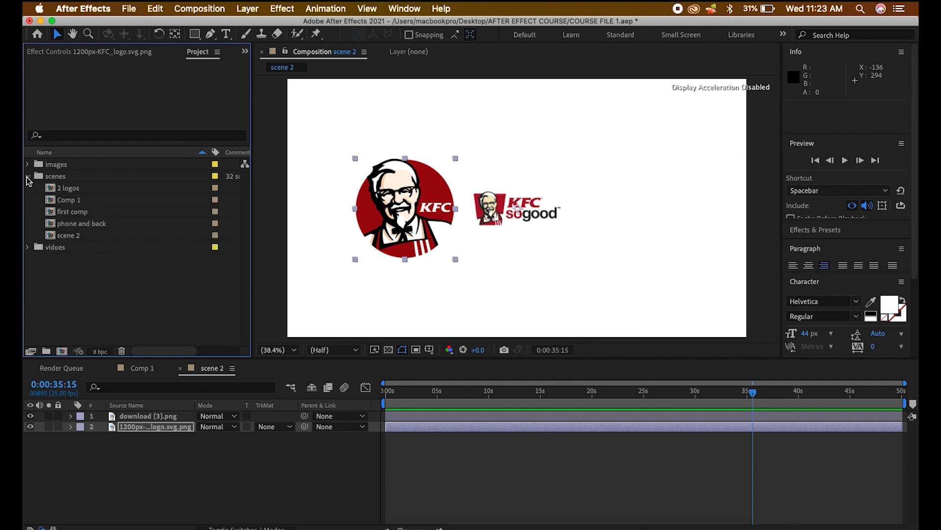
click(28, 248)
click(60, 259)
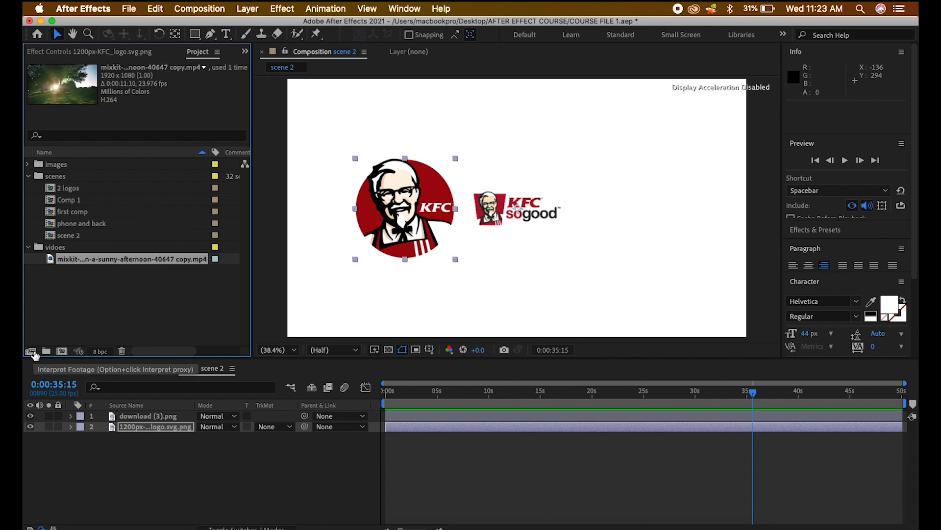
click(32, 352)
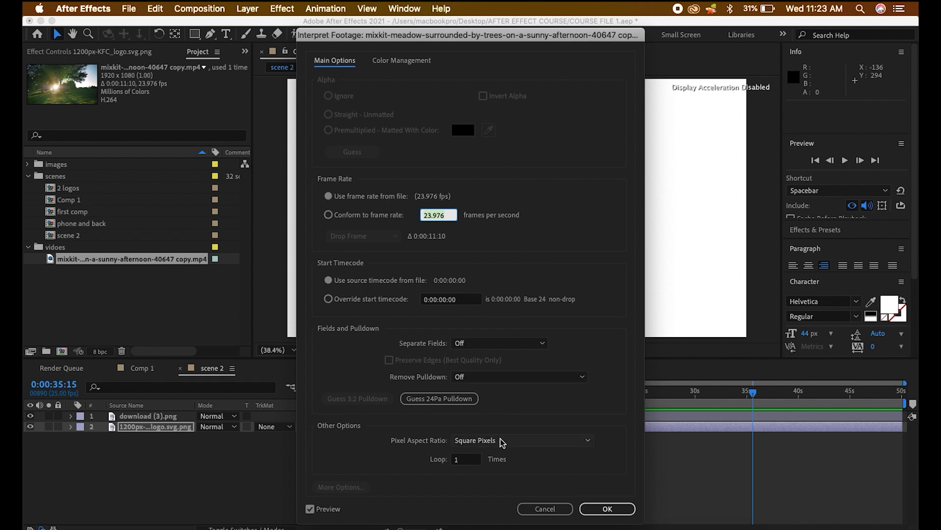
click(551, 507)
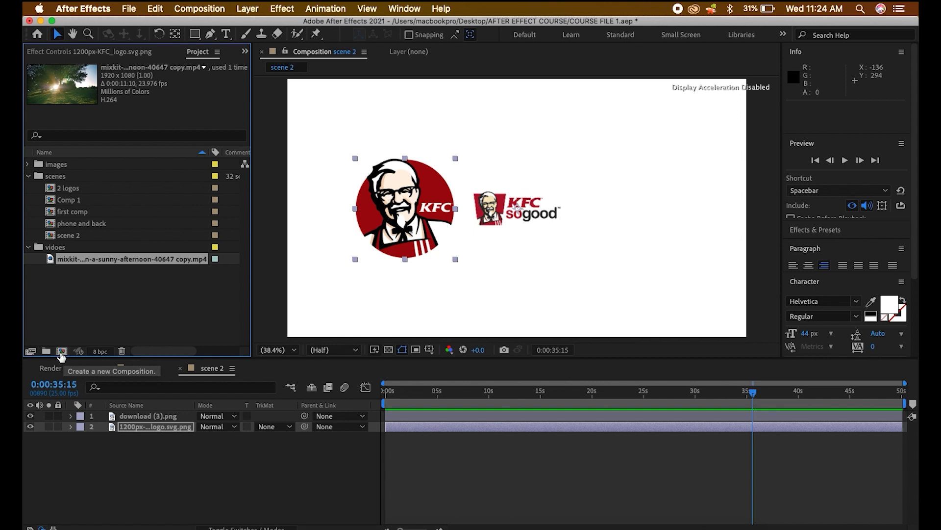
Cancel a new composition without creating it and collapse the scenes folder.
click(62, 352)
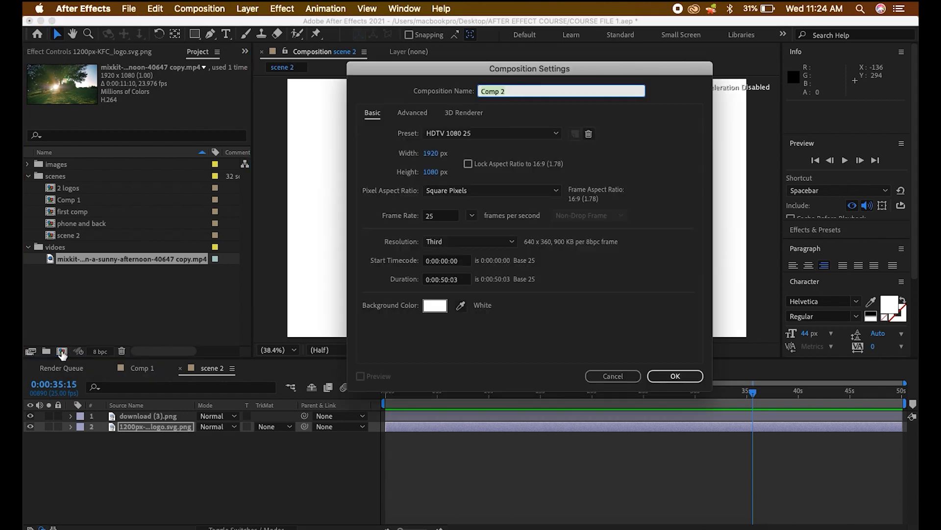
click(613, 375)
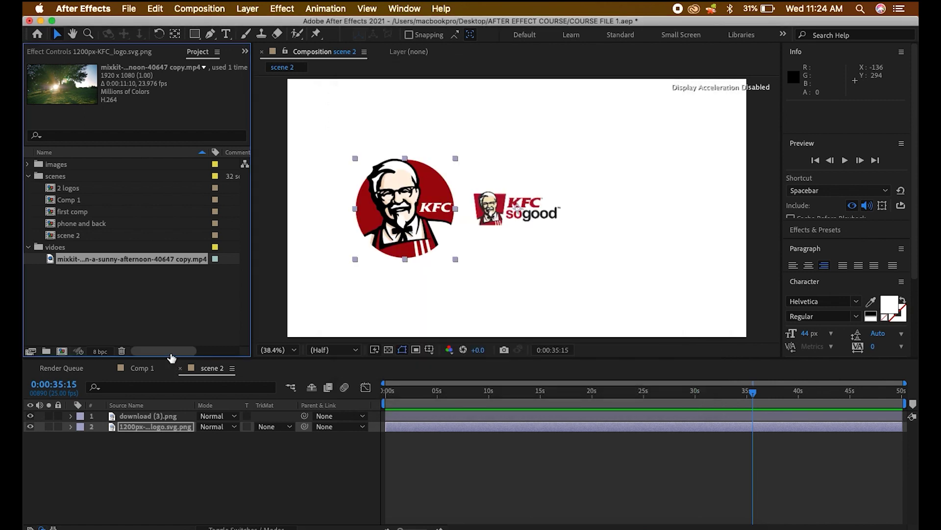
scroll(186, 351, right, 3)
scroll(147, 351, left, 3)
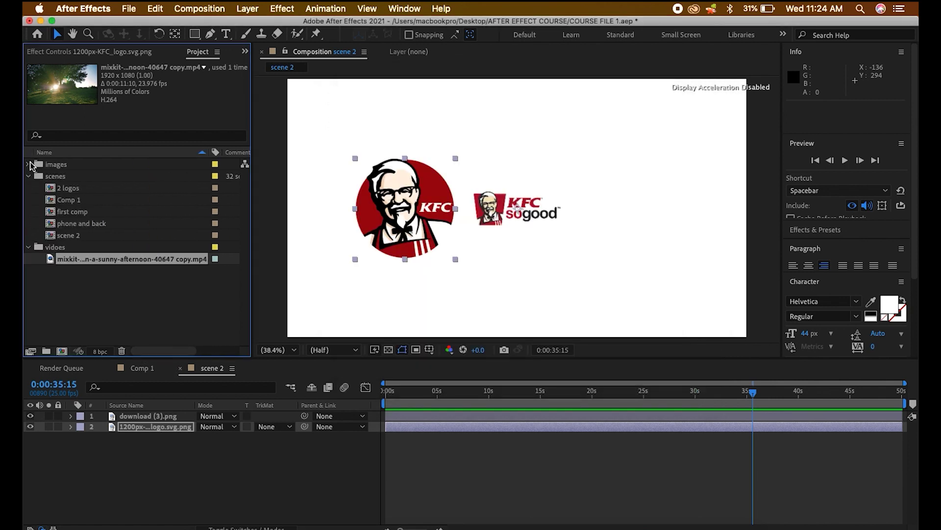
click(28, 176)
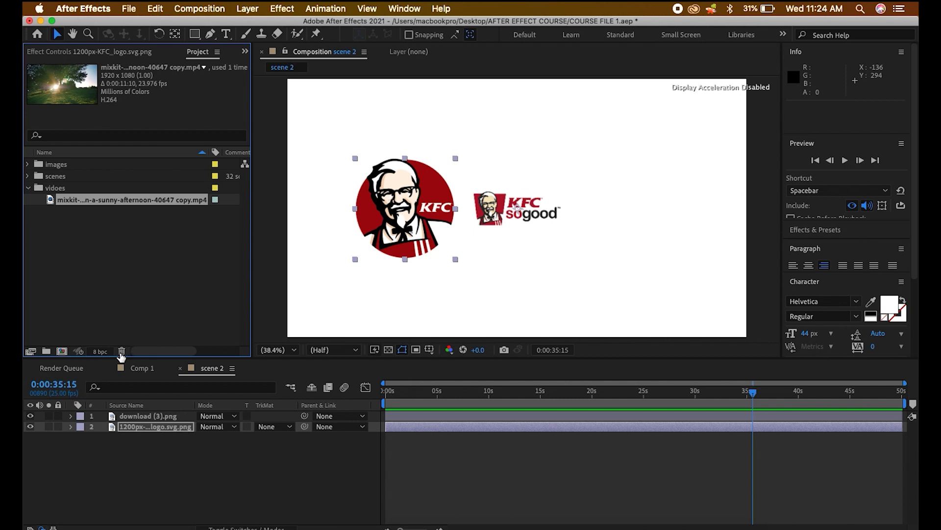
Collapse the vidoes folder and decline its deletion twice, keeping it in the project.
click(54, 189)
key(Delete)
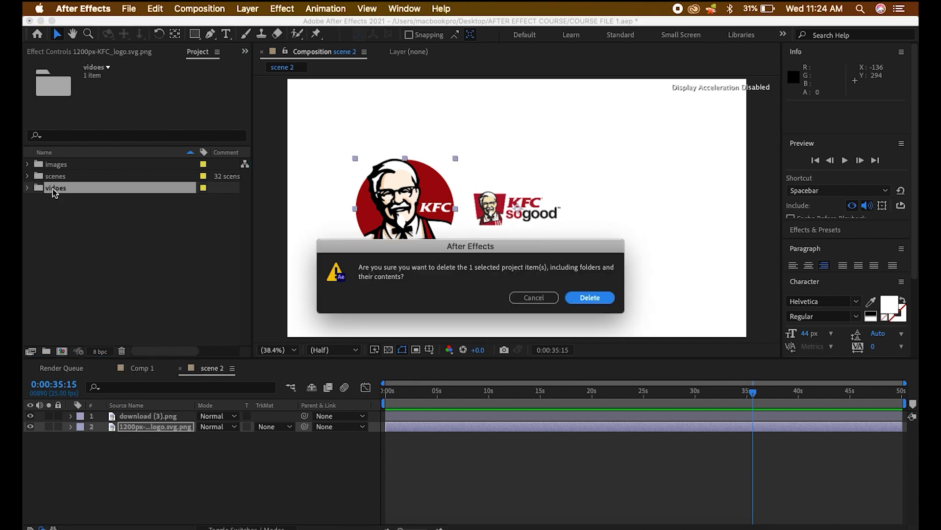
click(541, 300)
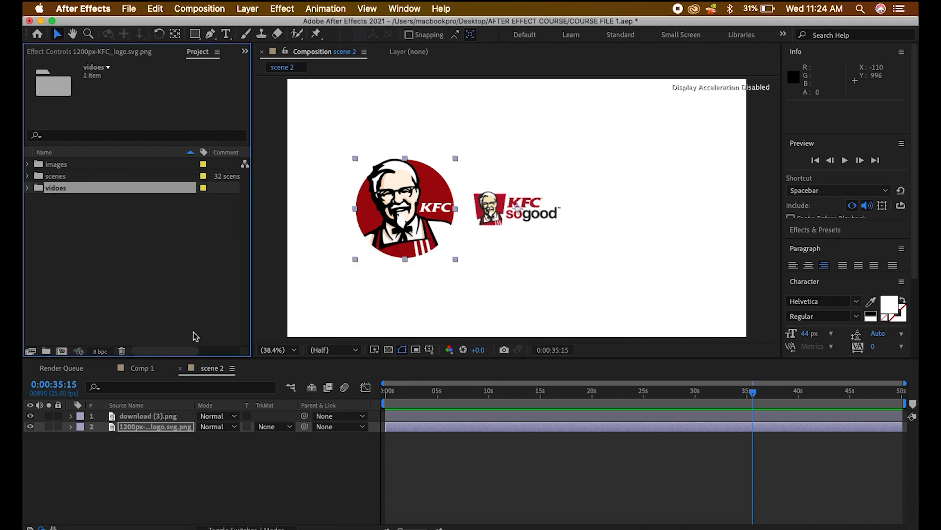
click(122, 351)
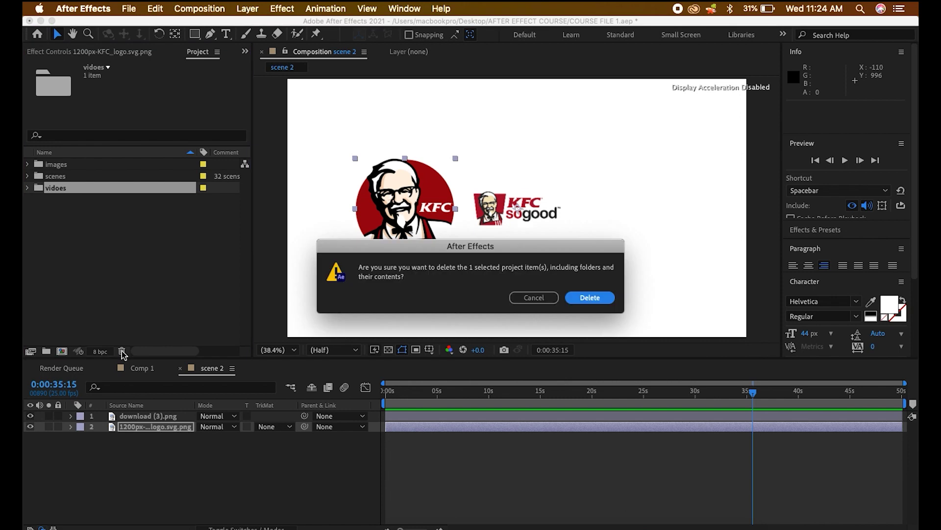
click(522, 301)
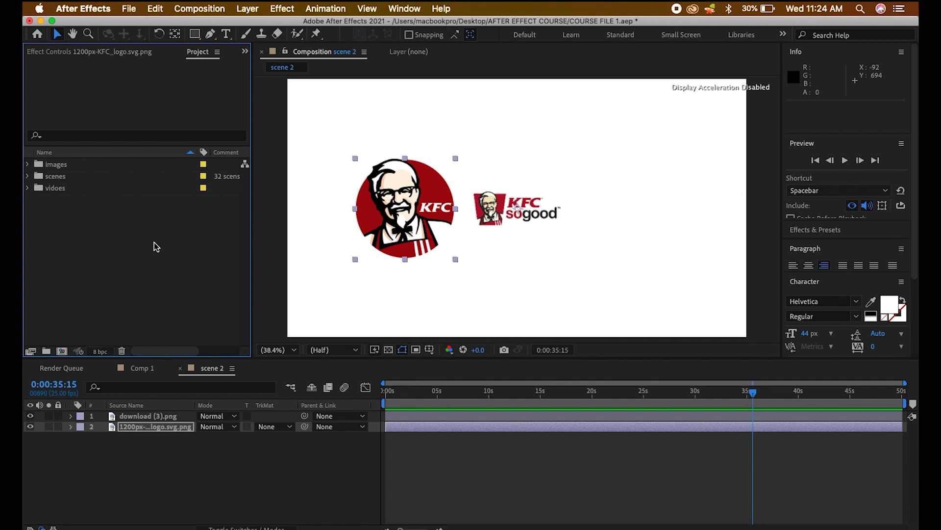
click(78, 134)
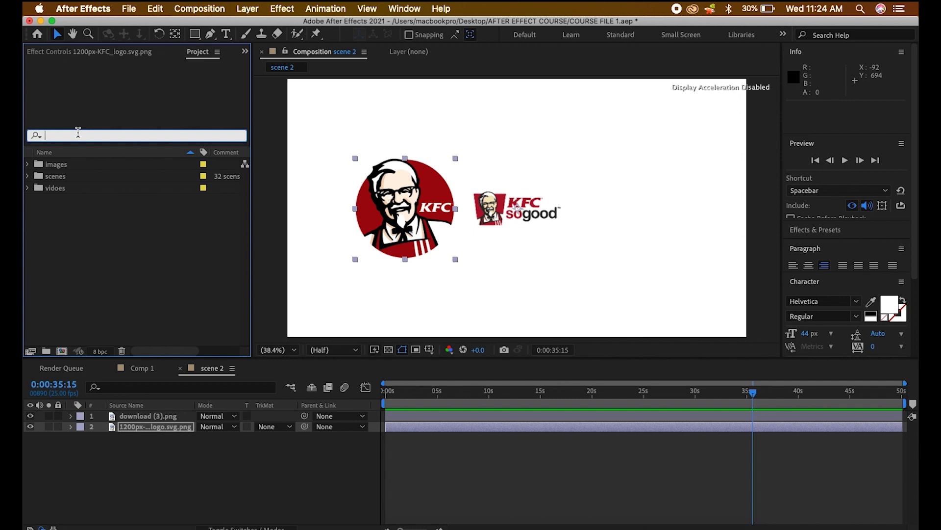
text(tw)
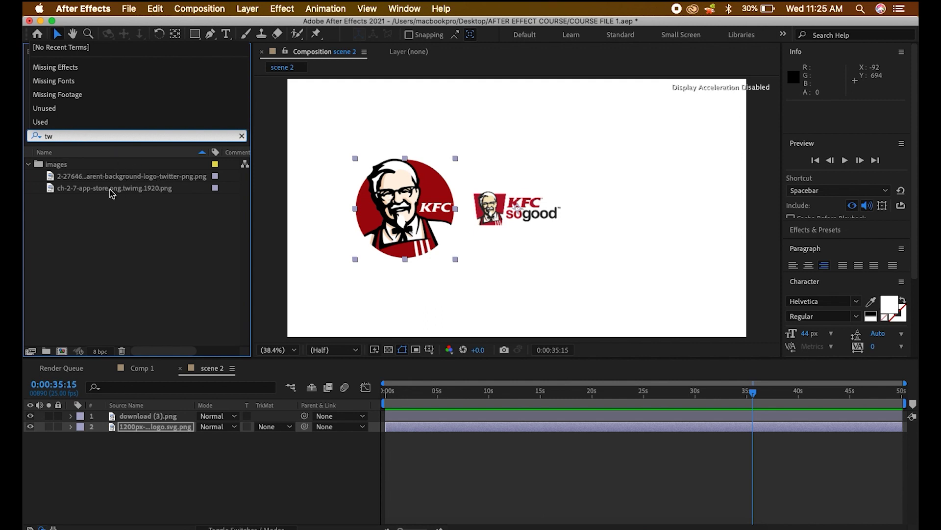
key(BackSpace)
key(BackSpace)
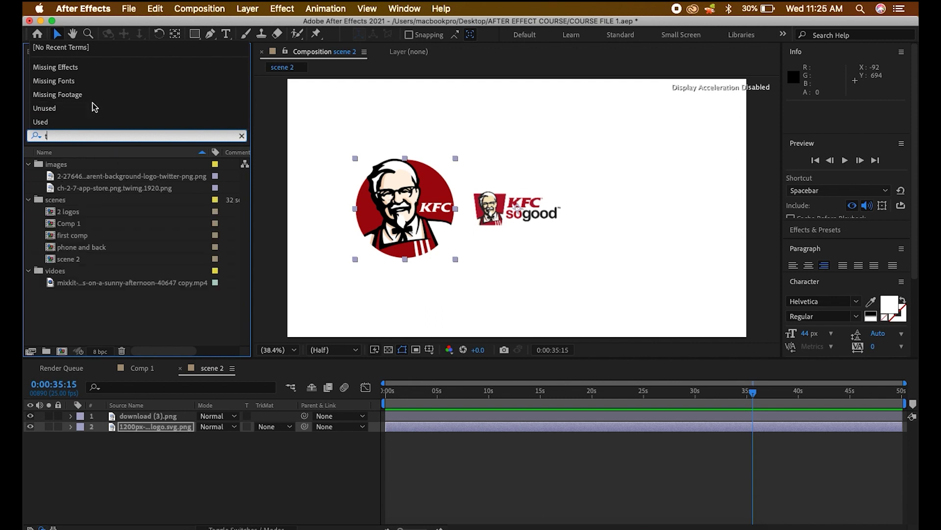
click(125, 311)
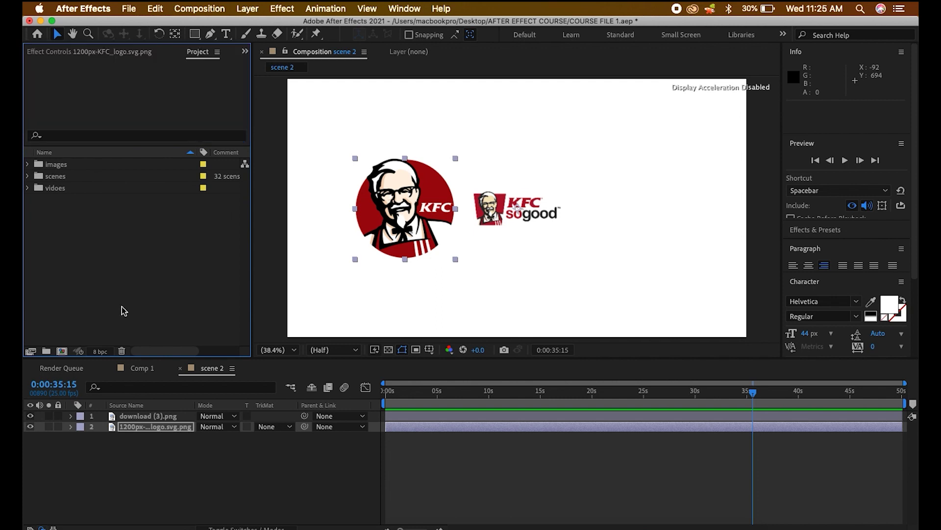